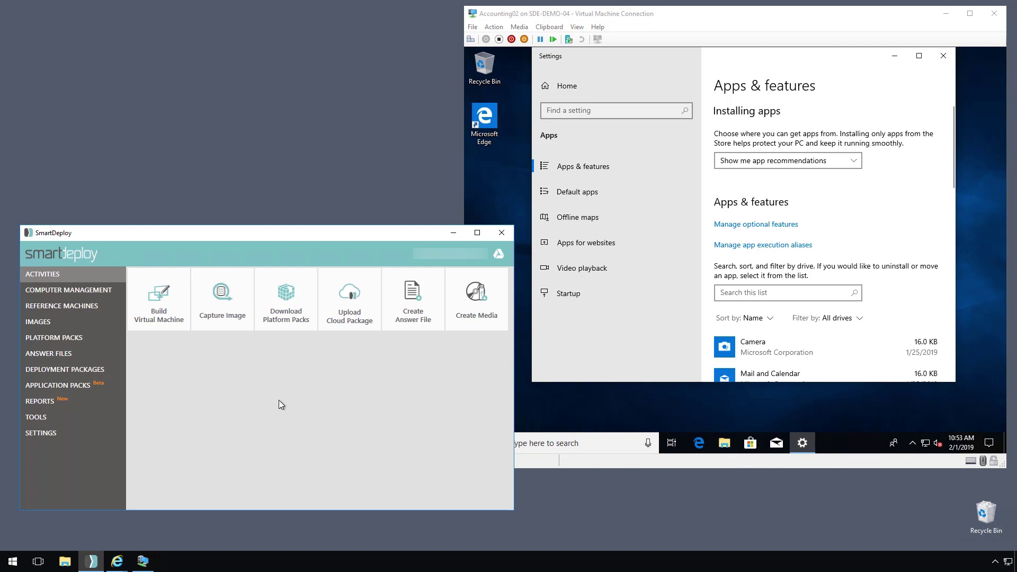
Review the Accounting02 VM's Apps & features list to confirm Google Chrome is not installed.
left_click(786, 401)
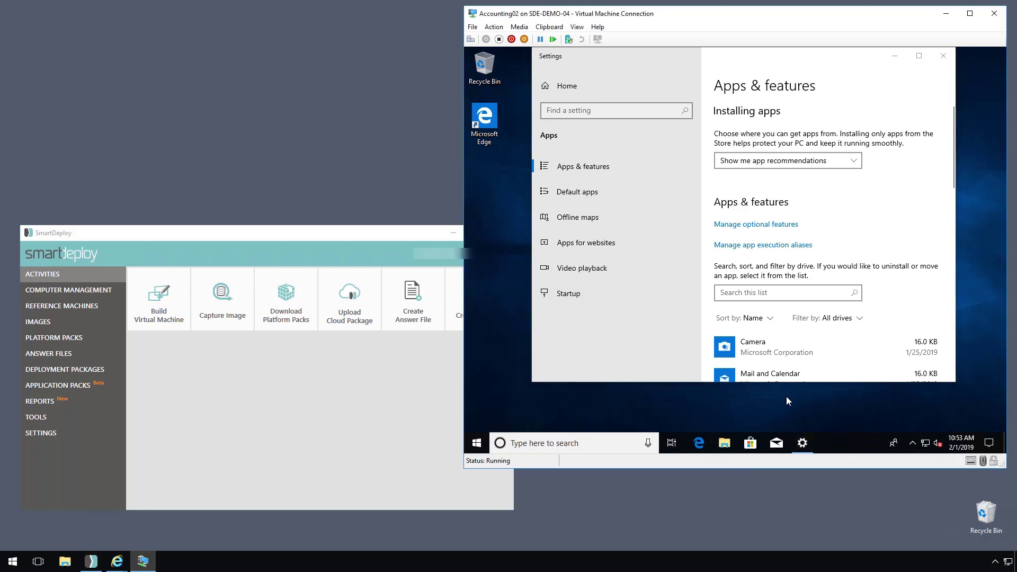
scroll(861, 250, "down", 3)
scroll(860, 255, "down", 8)
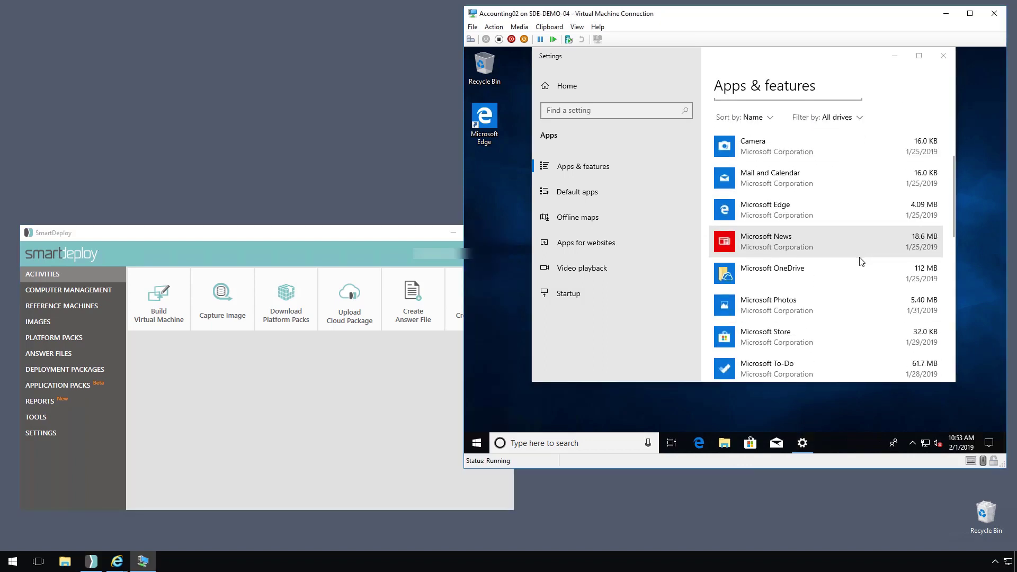
scroll(861, 262, "down", 2)
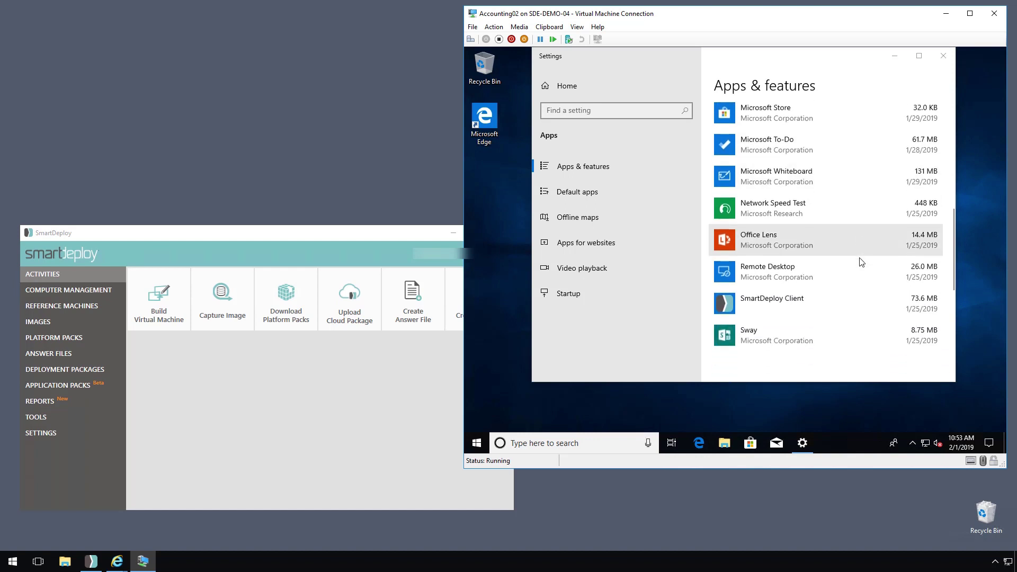
scroll(861, 262, "up", 3)
scroll(859, 261, "up", 3)
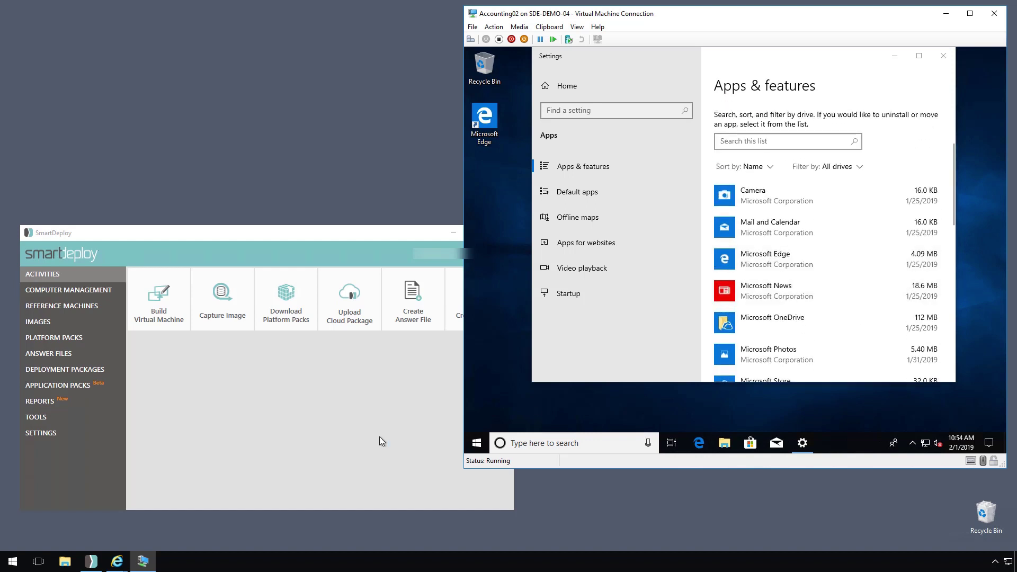
Download the Google Chrome pack from the catalog into SmartDeploy's Application Packs library.
left_click(305, 436)
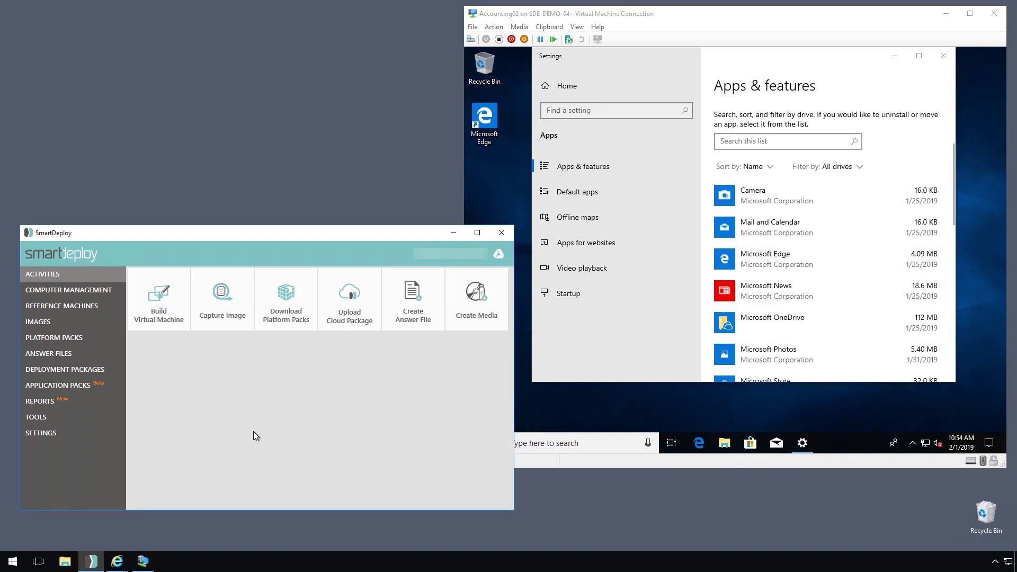
left_click(76, 385)
left_click(489, 293)
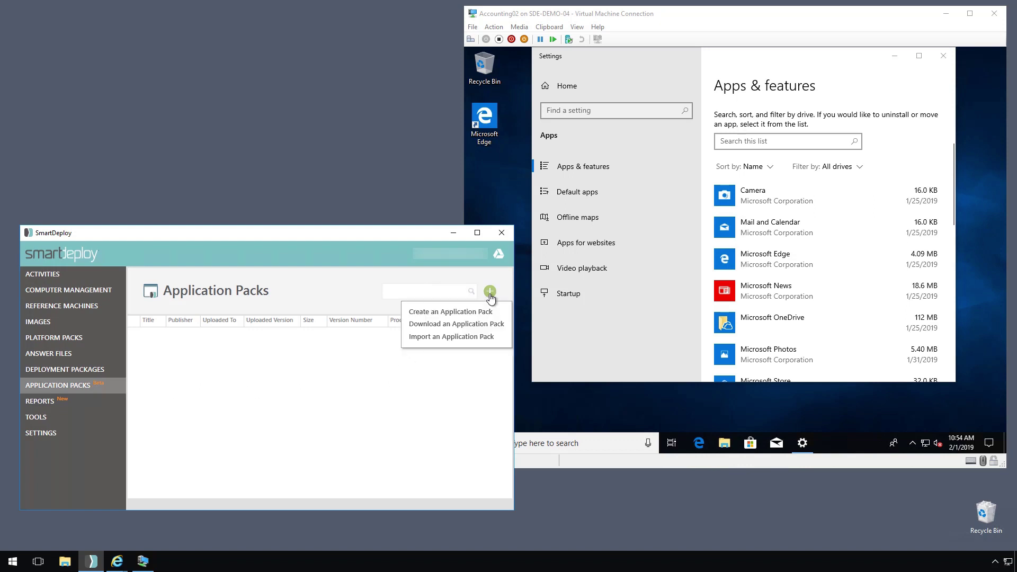
left_click(479, 324)
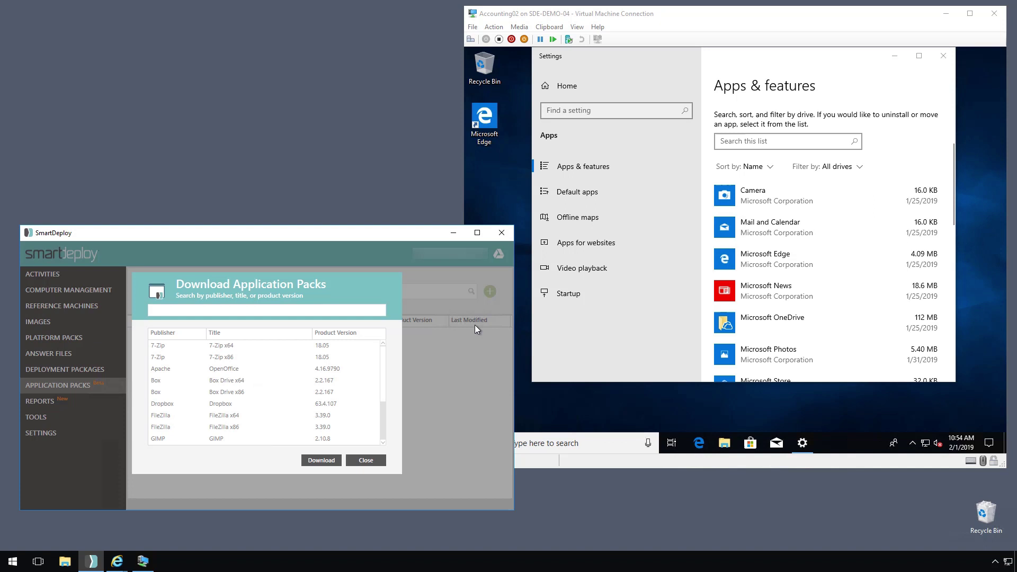
left_click(313, 308)
type("chrom")
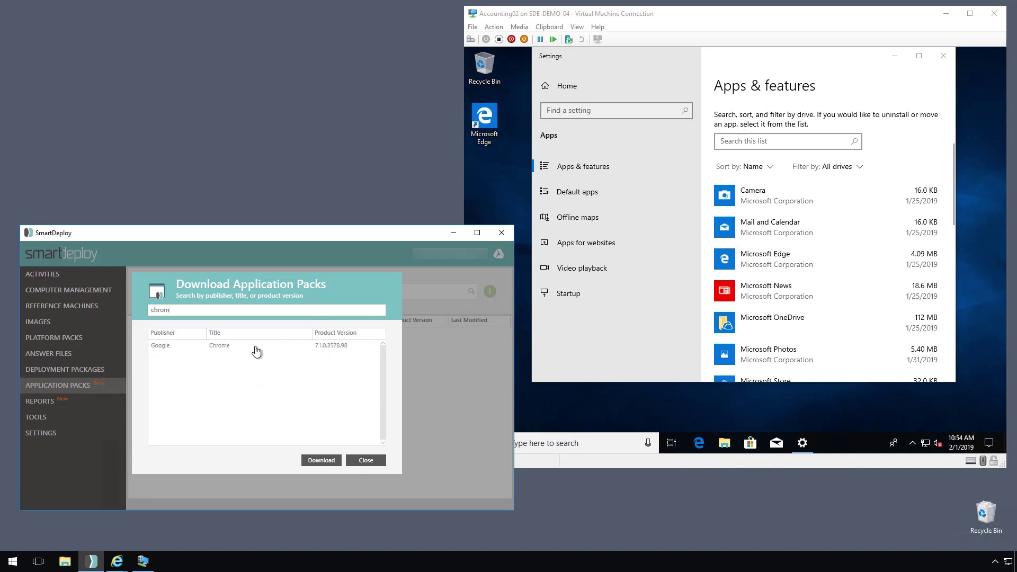
left_click(253, 347)
left_click(324, 461)
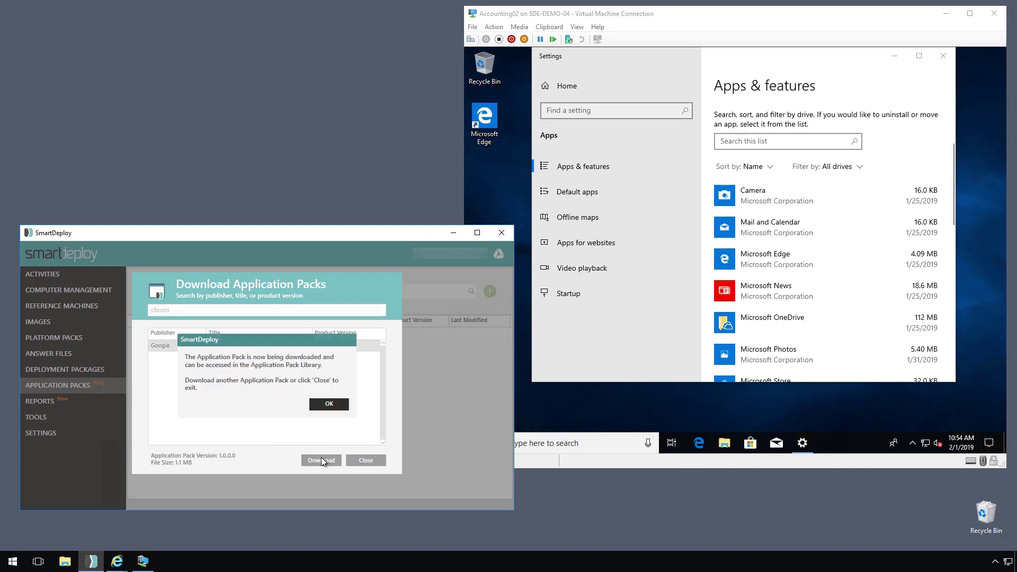
left_click(329, 405)
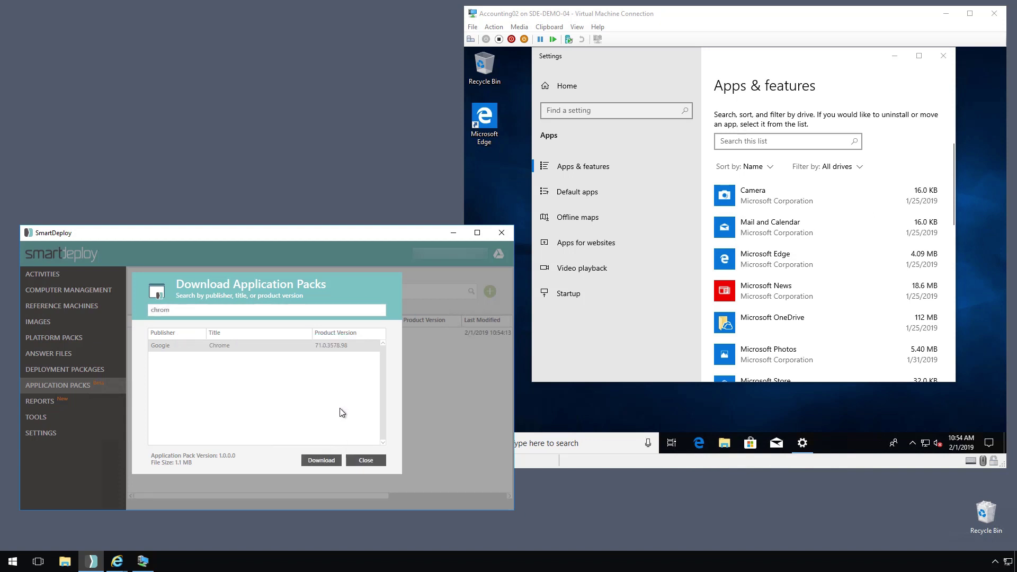
left_click(365, 460)
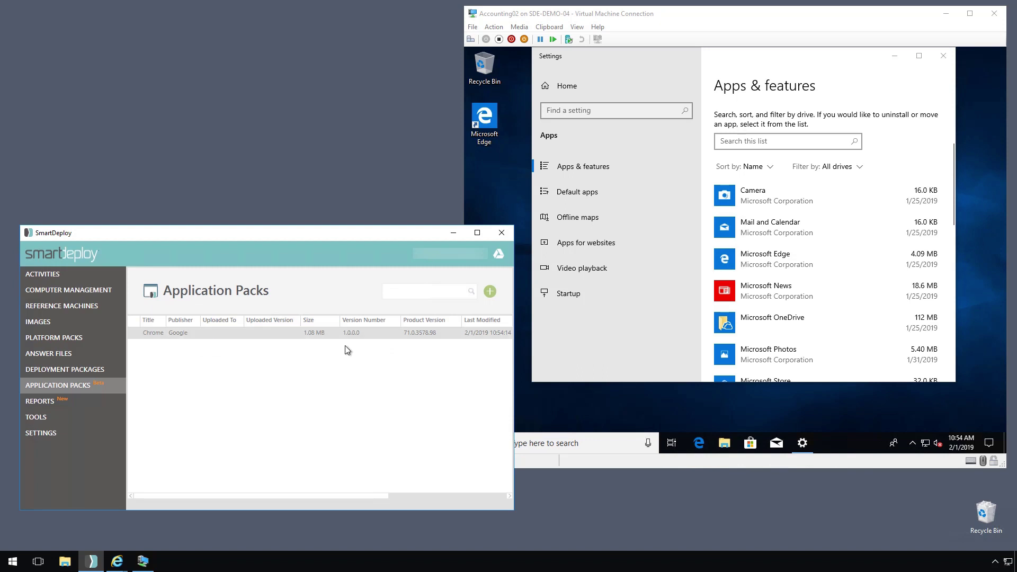
Deploy the Google Chrome pack to ACCOUNTING02 immediately from All Computers and confirm it.
left_click(92, 291)
left_click(170, 301)
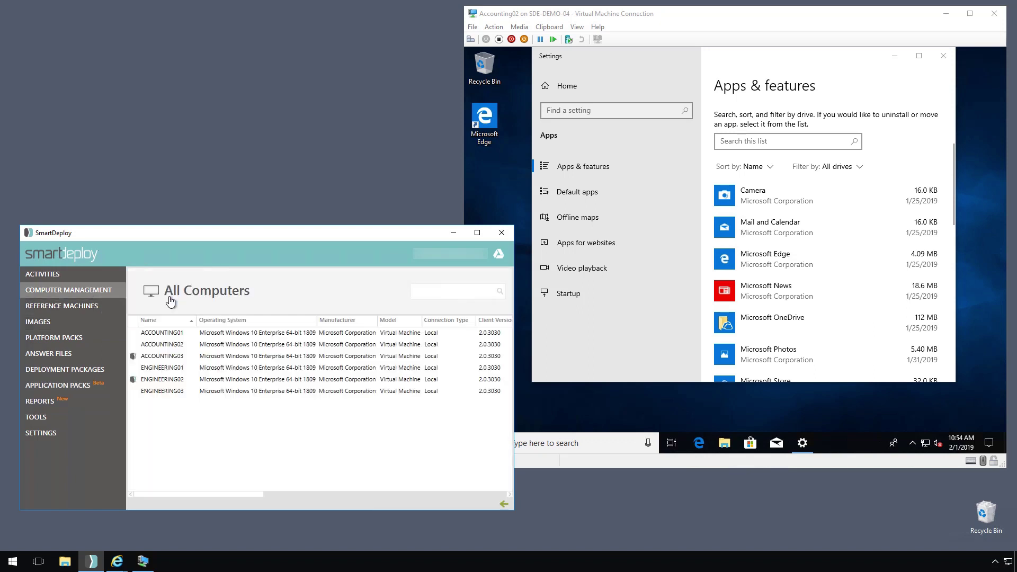
right_click(171, 348)
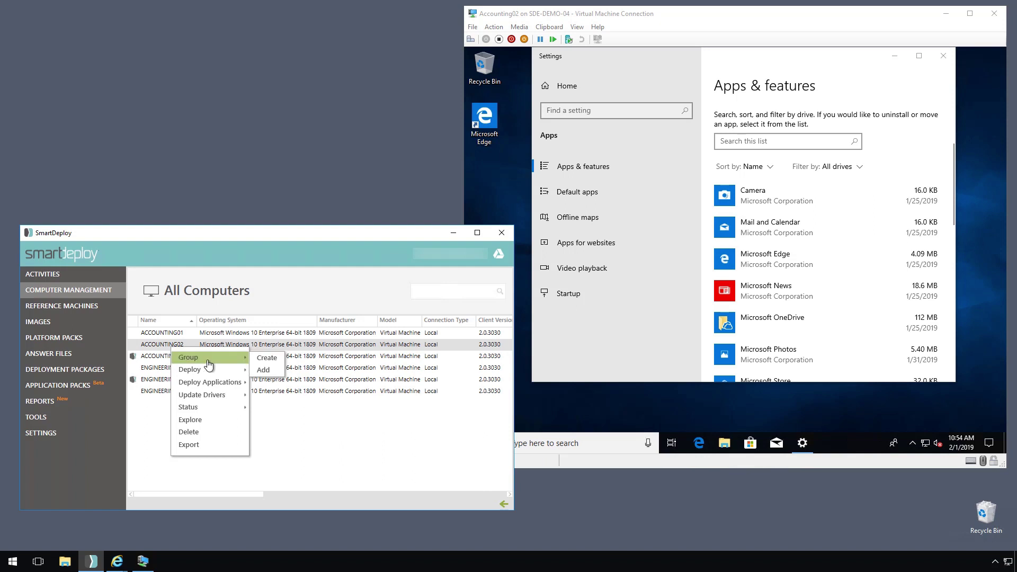
mouse_move(236, 386)
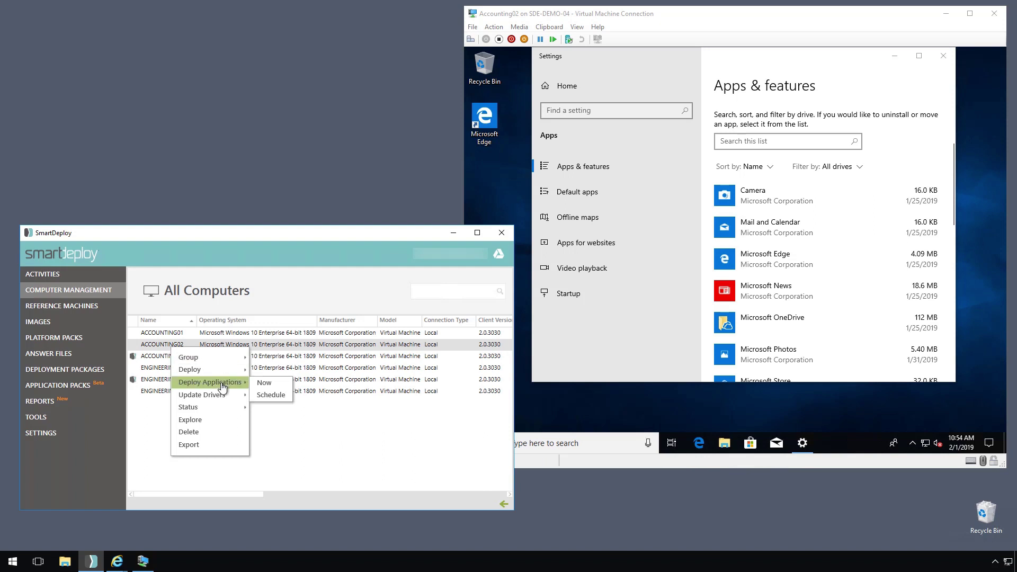
left_click(265, 383)
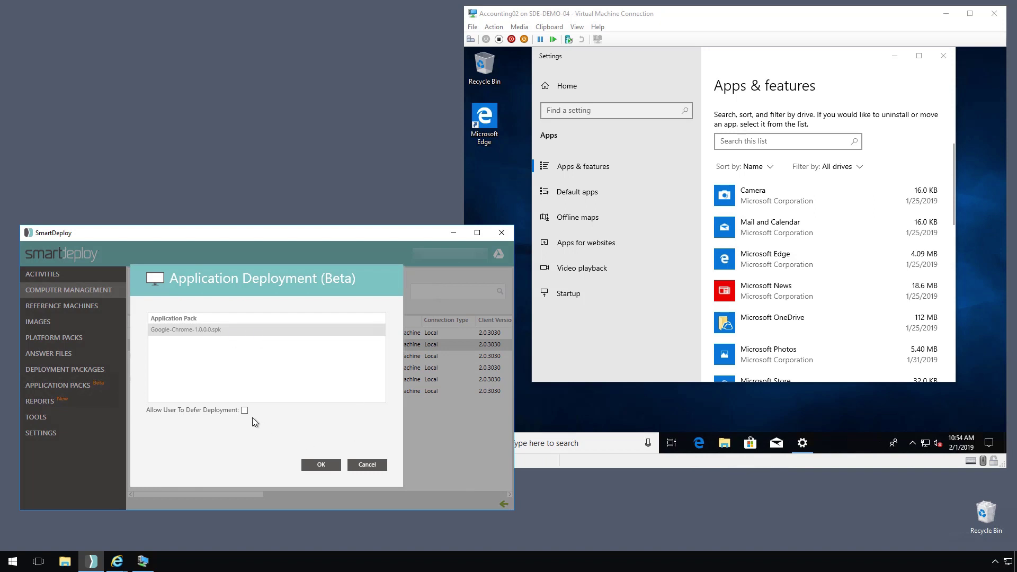
left_click(329, 462)
left_click(286, 403)
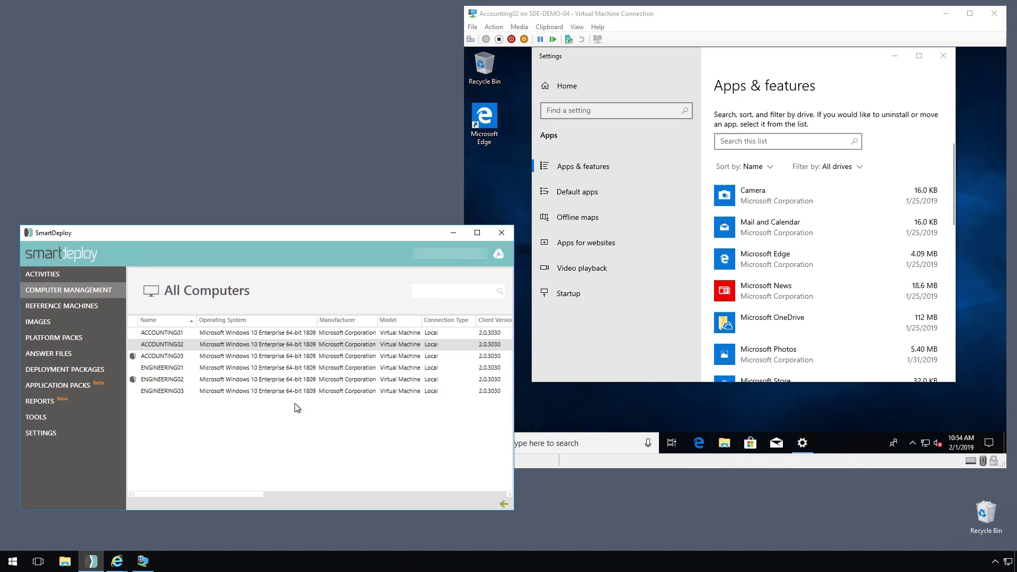
Check Google Chrome 72.0.3626.81 in the VM's Apps & features, then launch Chrome from the desktop.
left_click(645, 401)
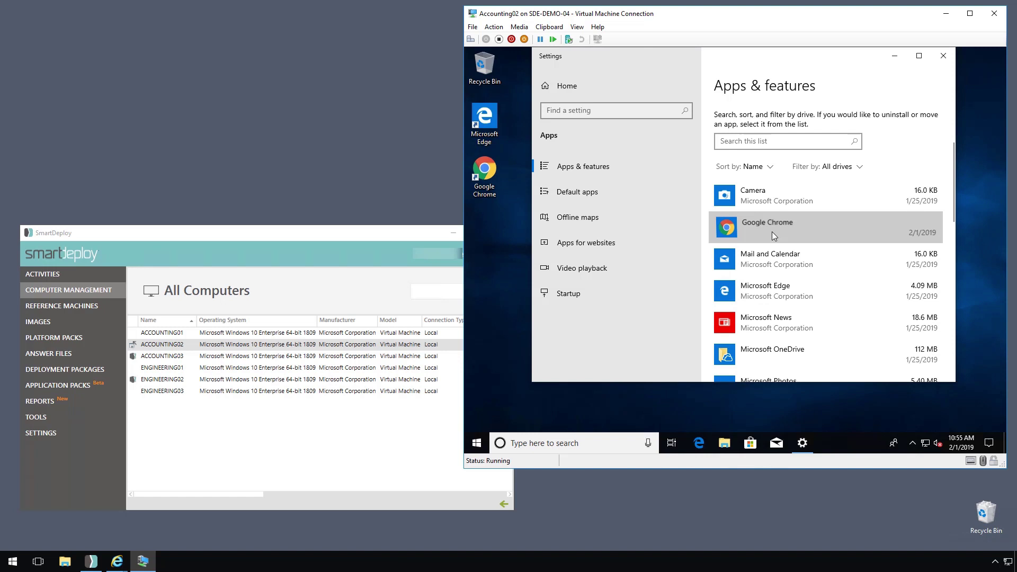
left_click(771, 231)
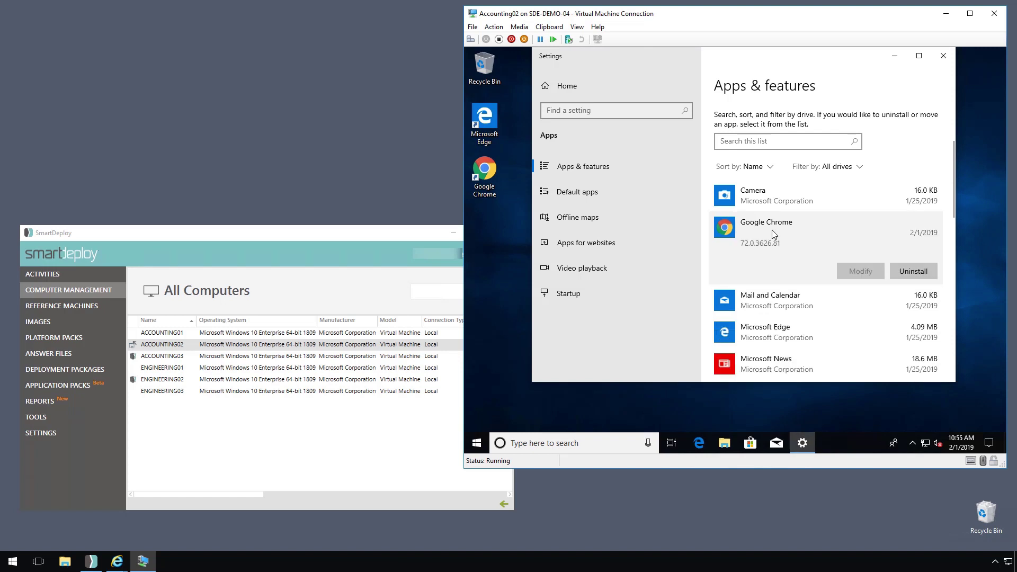
left_click(894, 55)
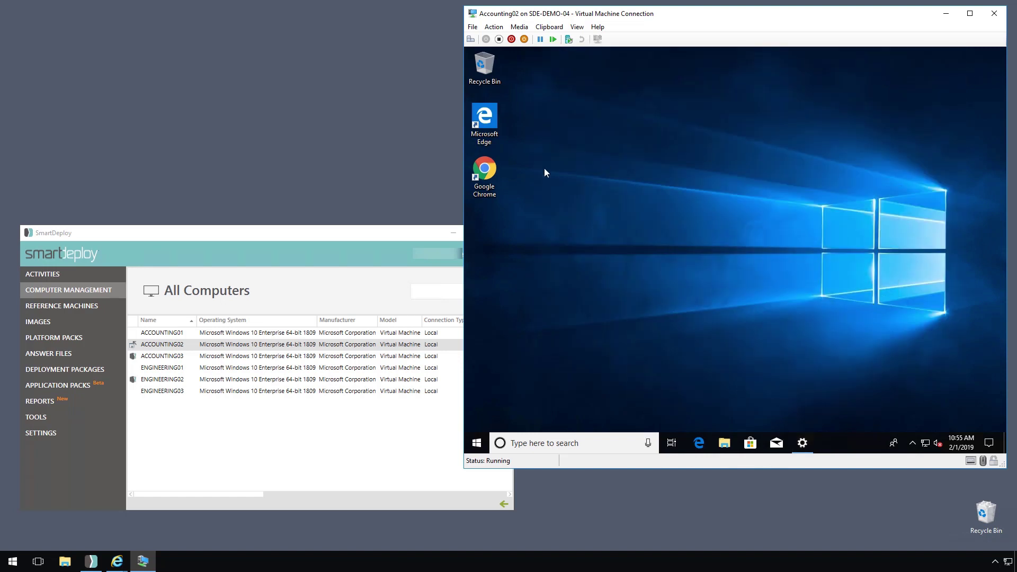
double_click(491, 169)
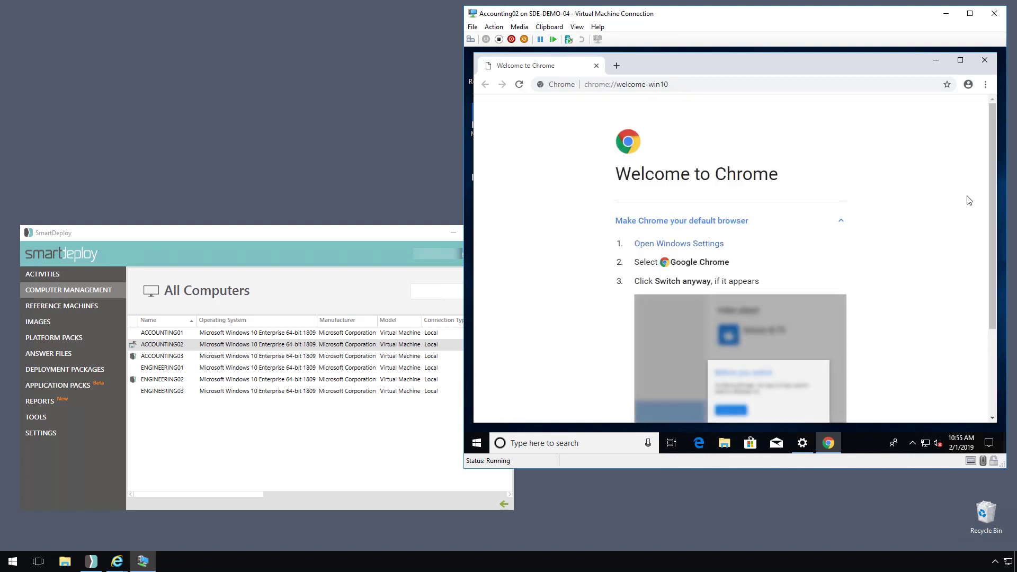
Minimize Chrome in the VM and start creating a new pack from SmartDeploy's Application Packs library.
left_click(935, 64)
left_click(242, 446)
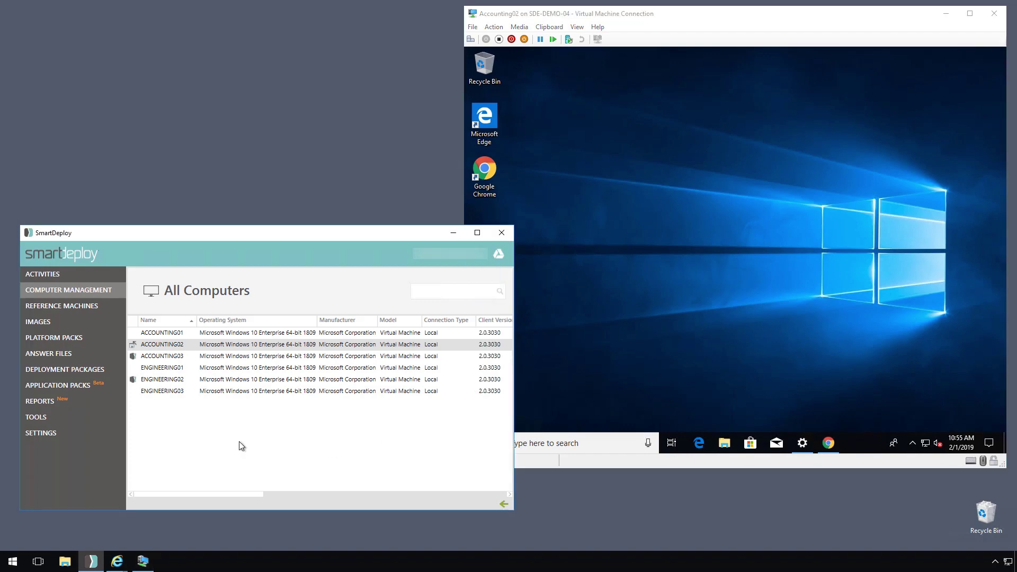
left_click(74, 390)
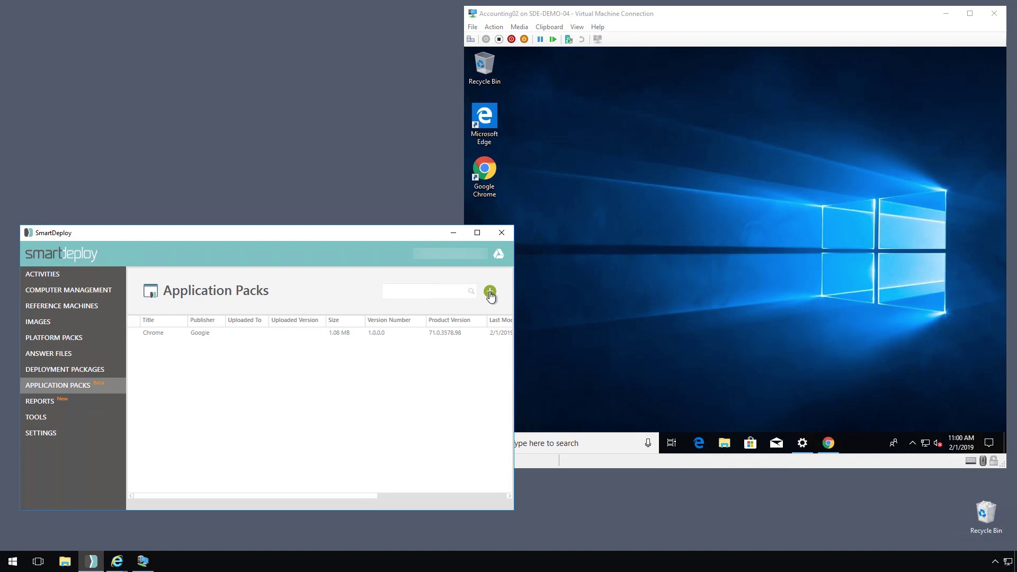
left_click(489, 292)
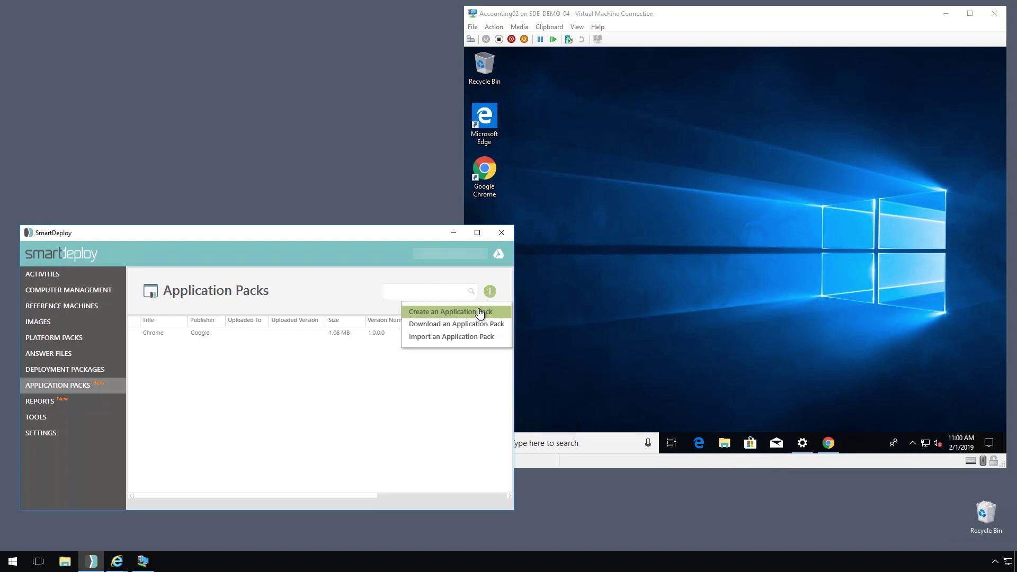
left_click(479, 314)
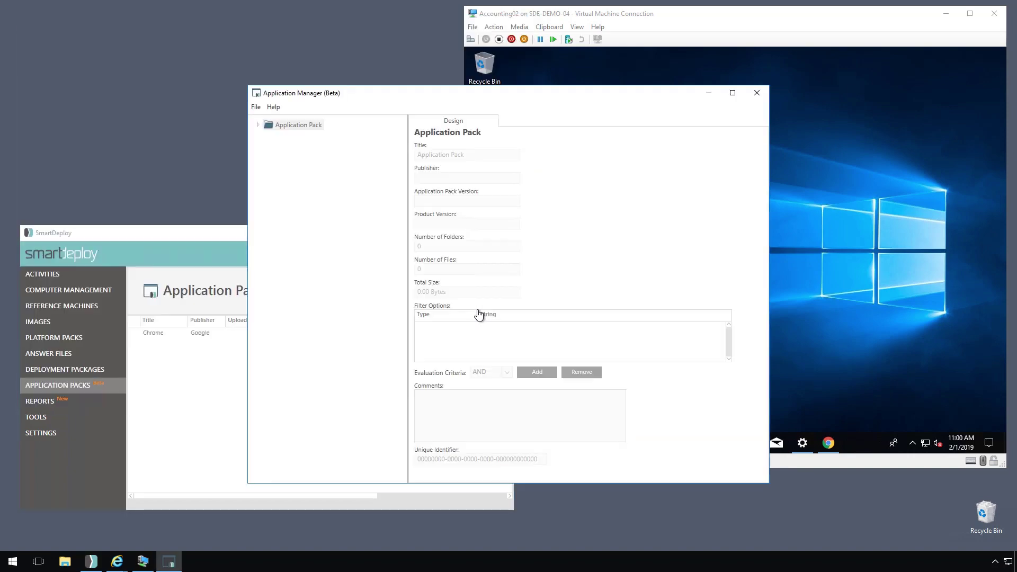
left_click(256, 108)
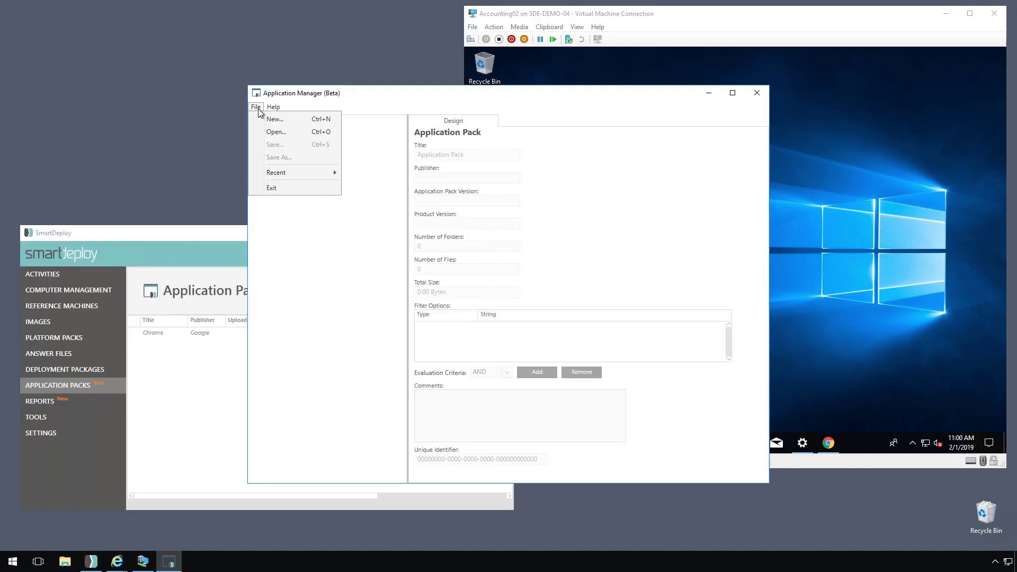
Create a new pack file saved as TeamViewer.spk and title it TeamViewer.
left_click(269, 120)
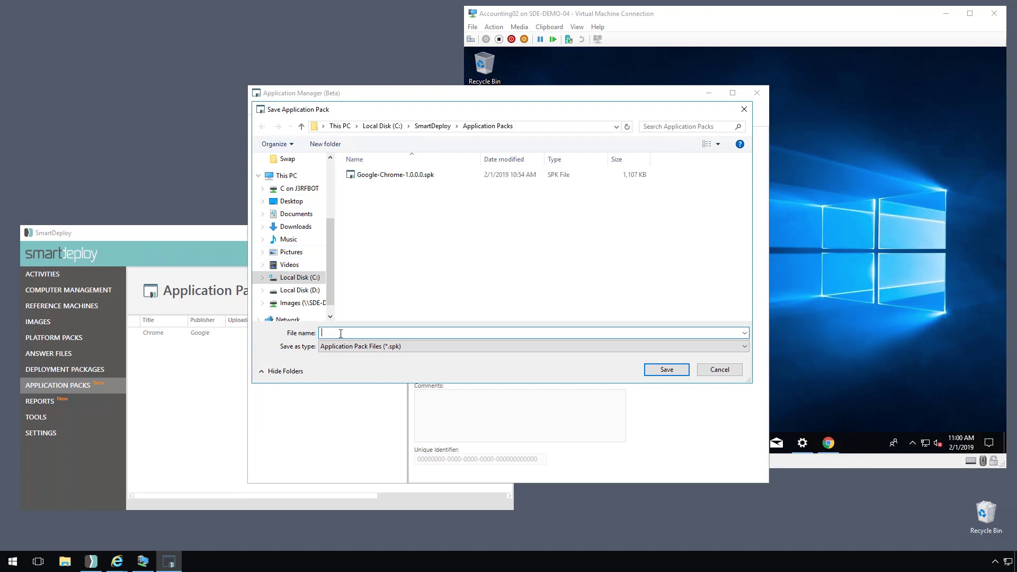
type("TeamViewer")
left_click(657, 370)
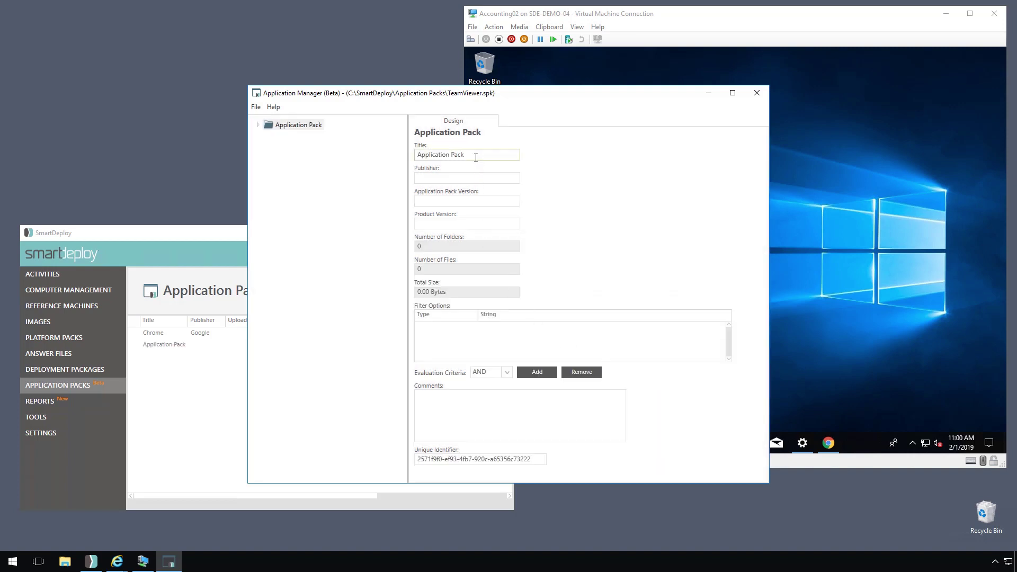
type("TeamViewer")
Set publisher TeamViewer, pack version 1.0 and product version 14, and show the pack's folders.
left_click(442, 176)
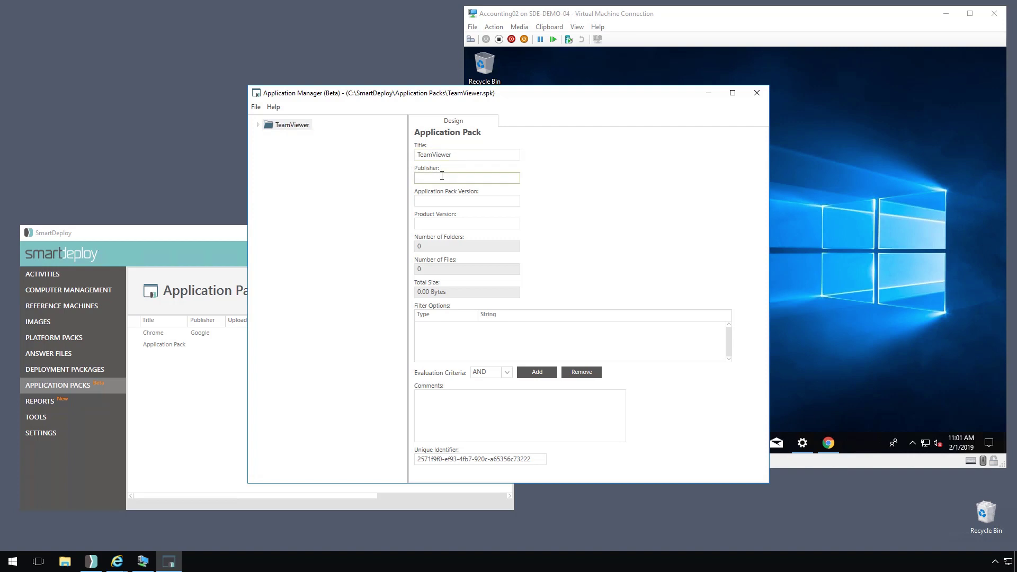
type("TeamViewer")
left_click(470, 196)
type("1.0")
left_click(483, 224)
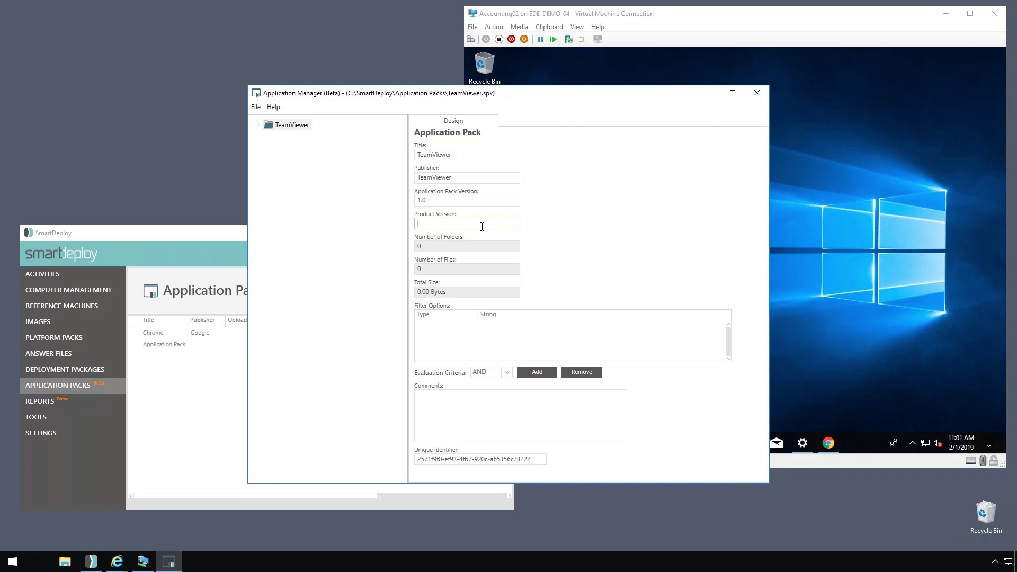
type("14")
left_click(258, 125)
left_click(289, 149)
Add C:\Apps\TeamViewer_Setup.exe (21.61 MB) to the pack's Files folder.
right_click(289, 151)
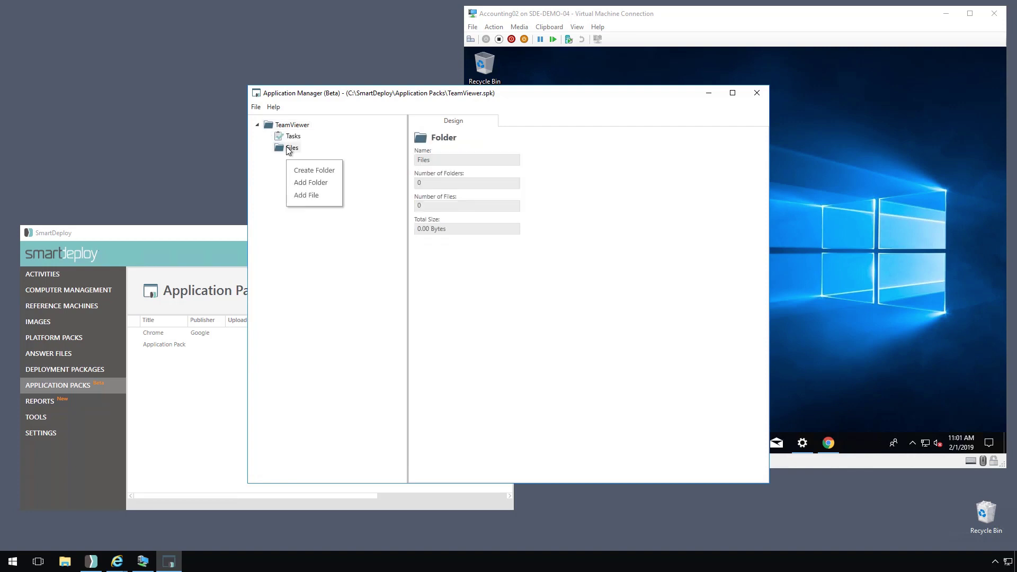
left_click(316, 196)
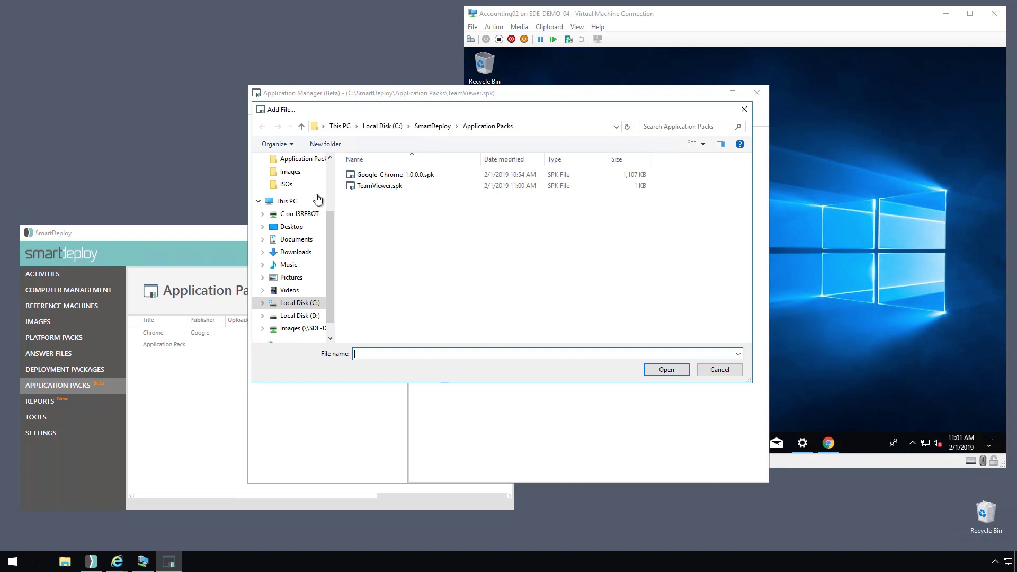
left_click(389, 128)
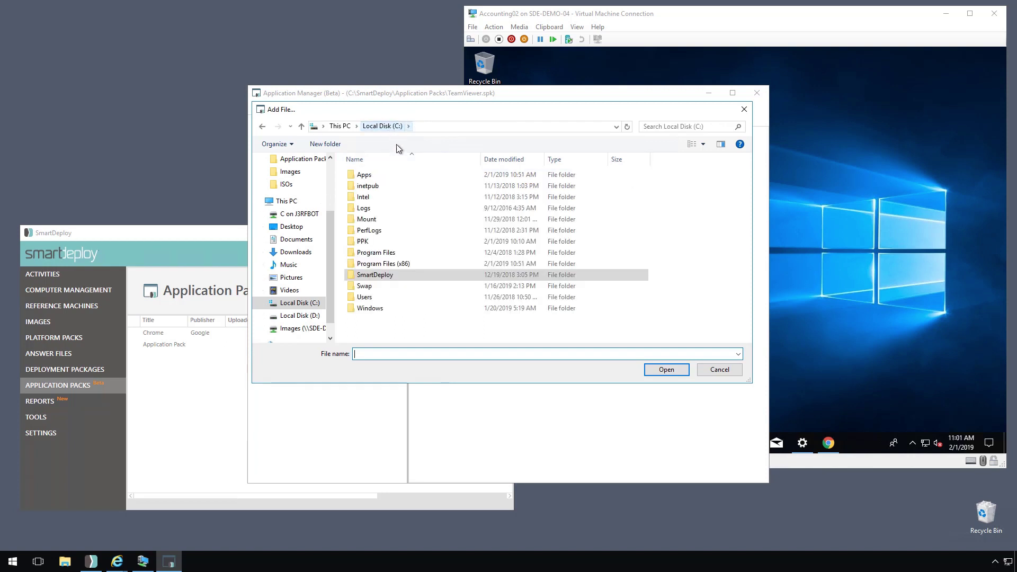
double_click(373, 173)
left_click(382, 177)
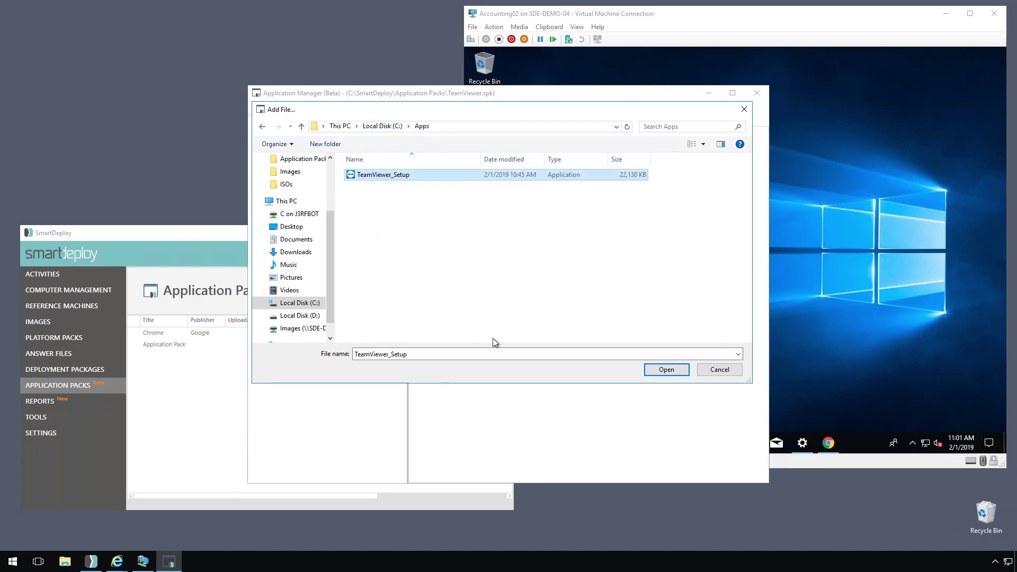
left_click(666, 375)
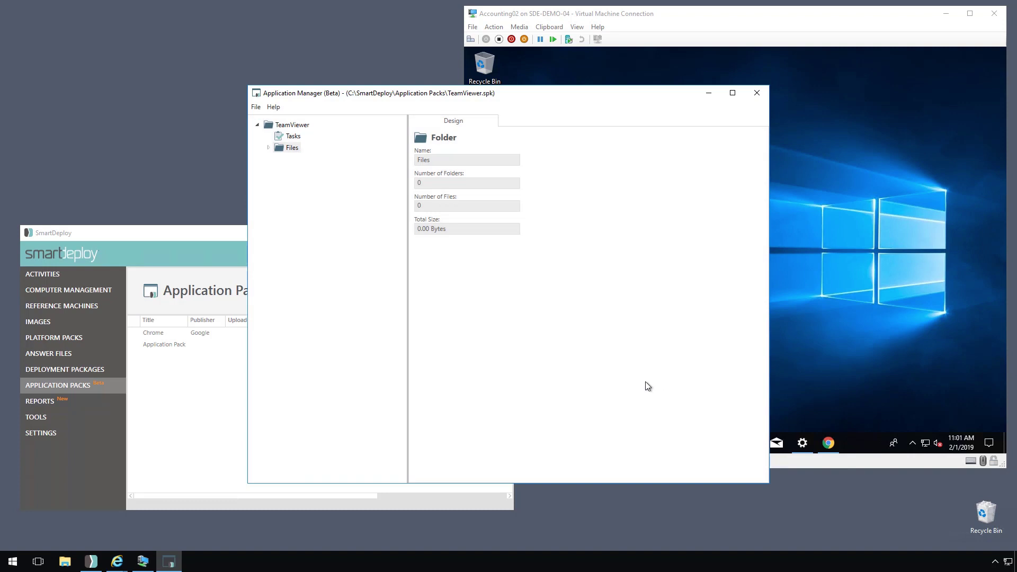
left_click(268, 147)
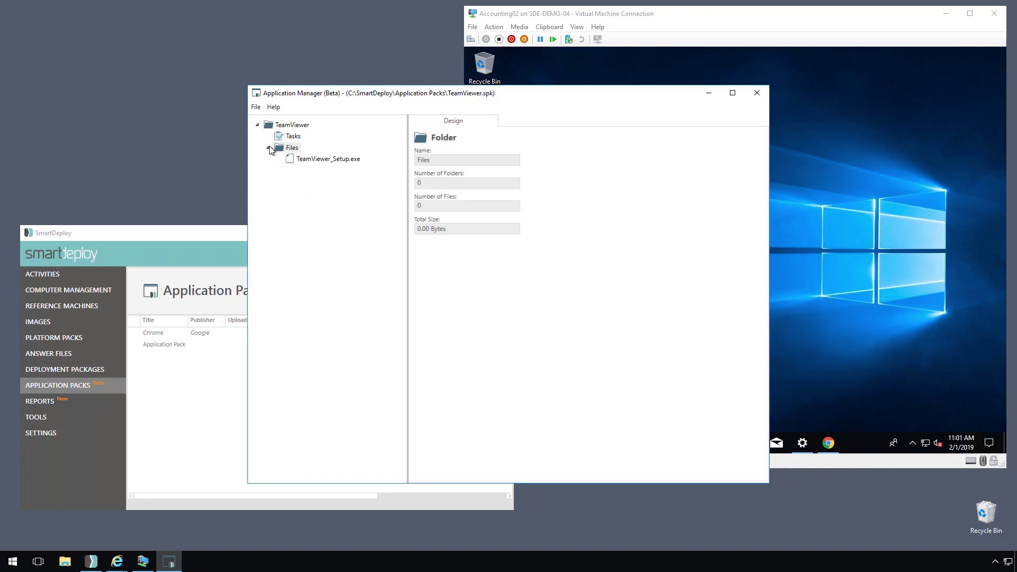
left_click(310, 164)
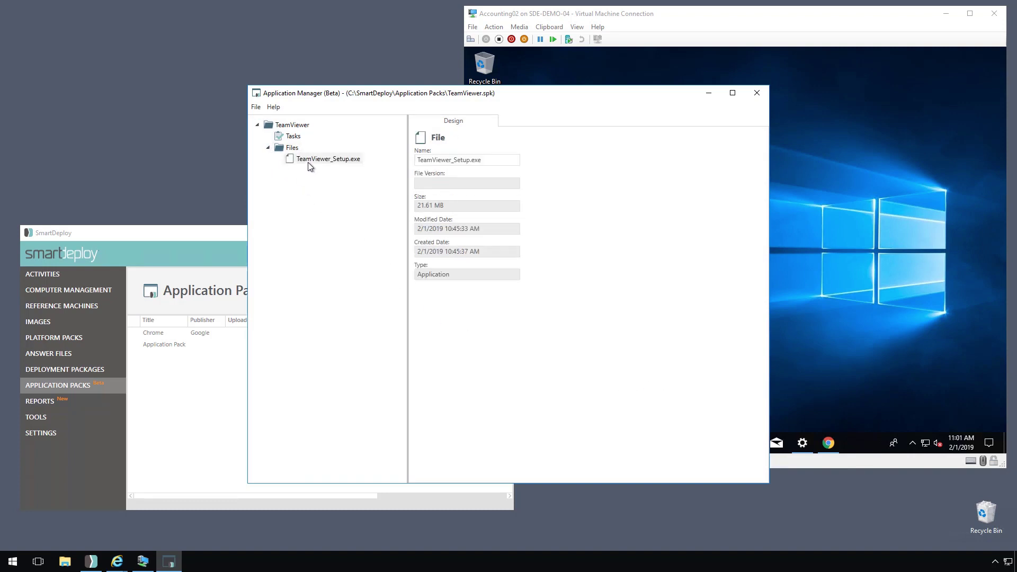
Add a Run Command task running the pack's TeamViewer_Setup.exe with arguments /S /norestart.
left_click(290, 137)
right_click(289, 138)
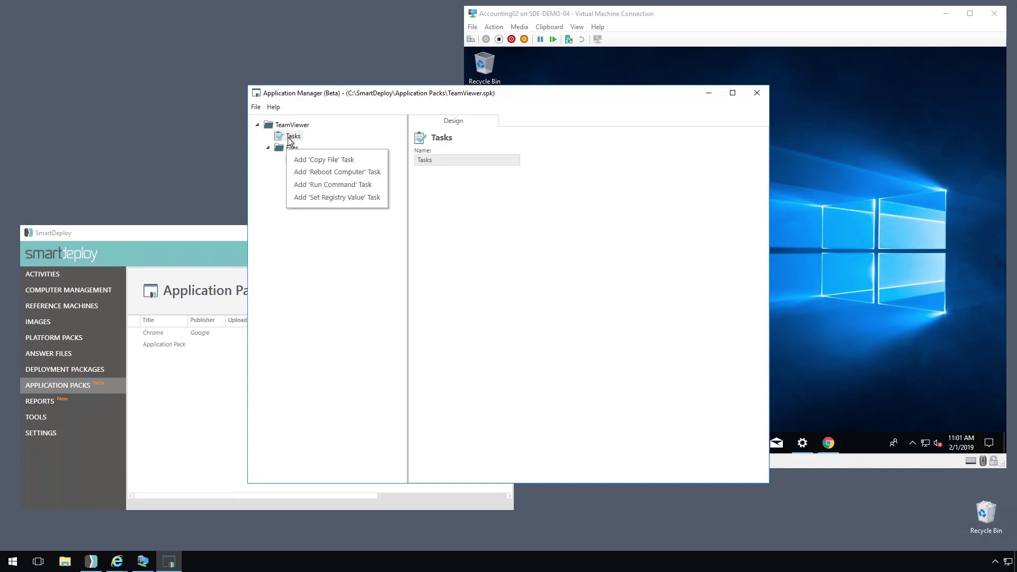
left_click(340, 186)
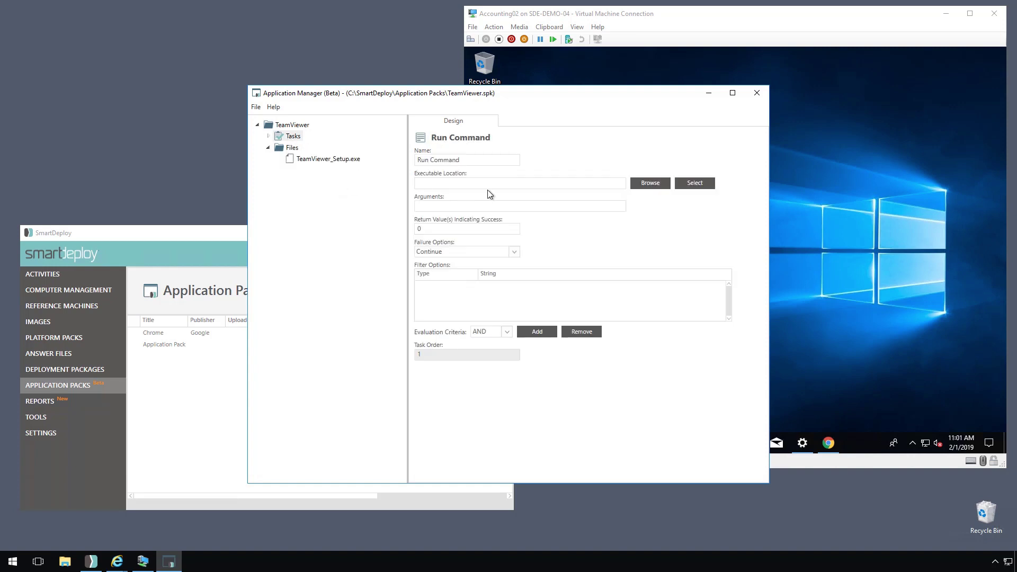
left_click(705, 186)
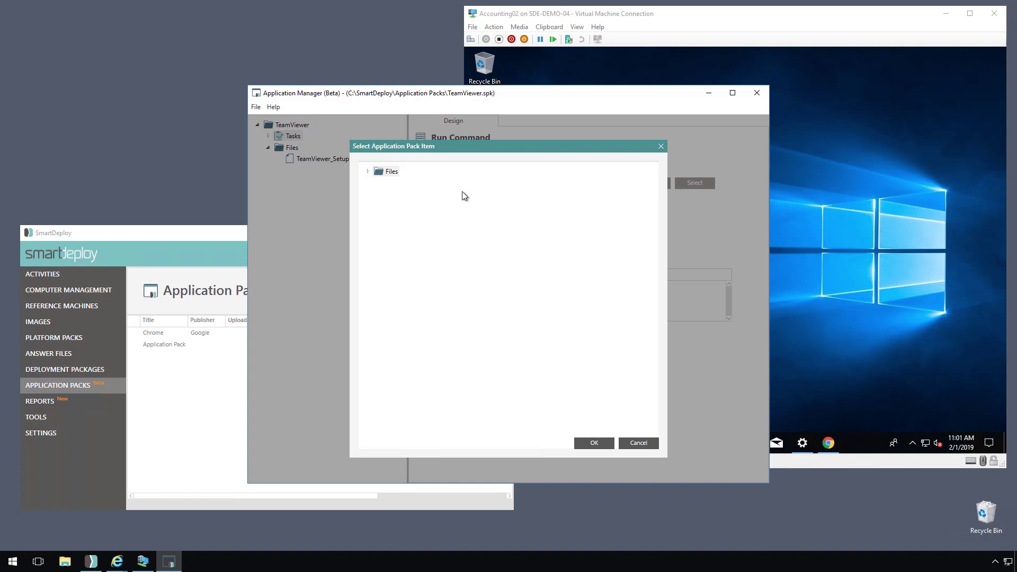
double_click(377, 172)
left_click(592, 443)
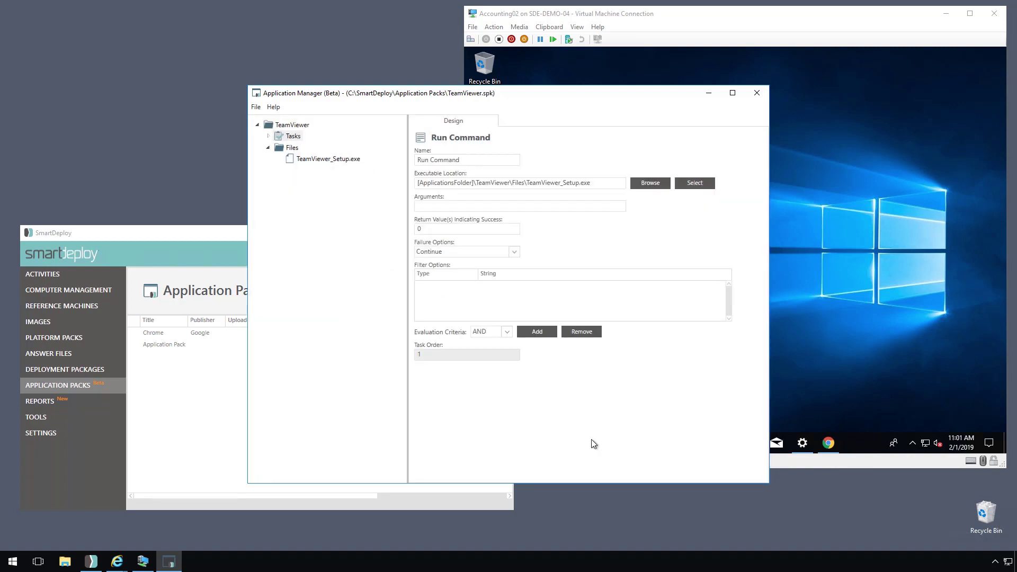
left_click(461, 206)
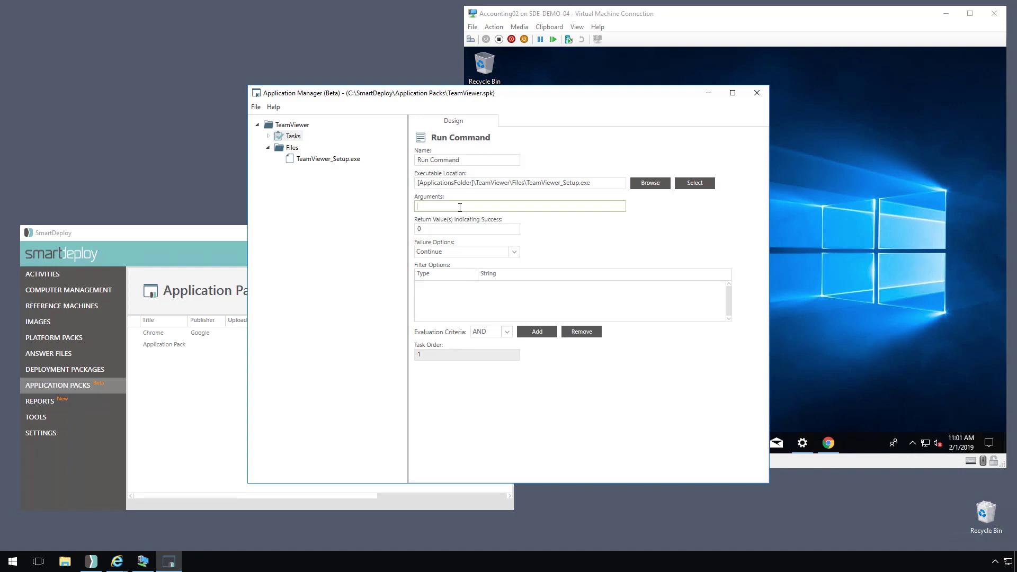
type("/S /norestart")
left_click(255, 108)
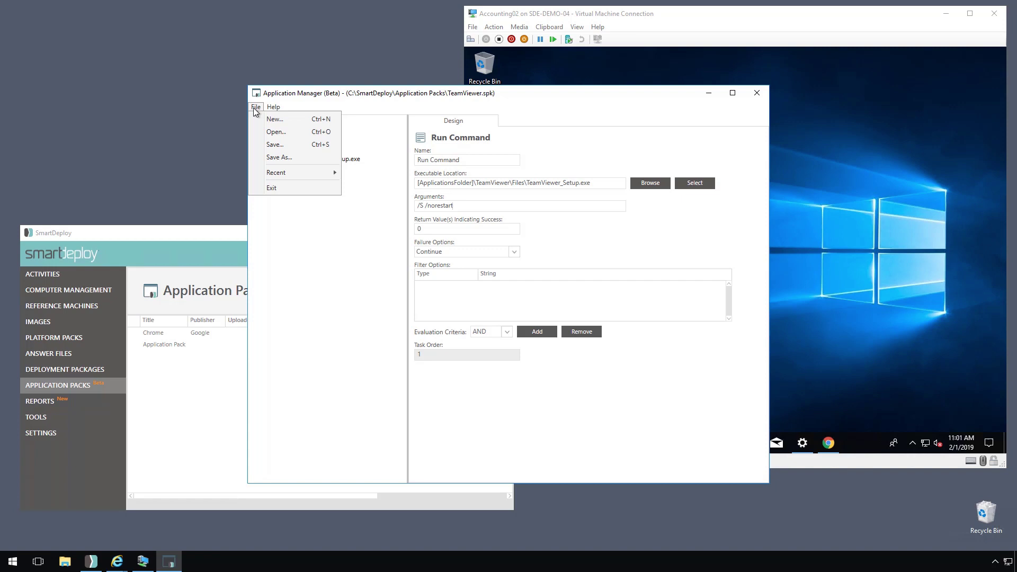
Save the TeamViewer pack, then deploy TeamViewer.spk to ACCOUNTING02 immediately and confirm.
left_click(264, 143)
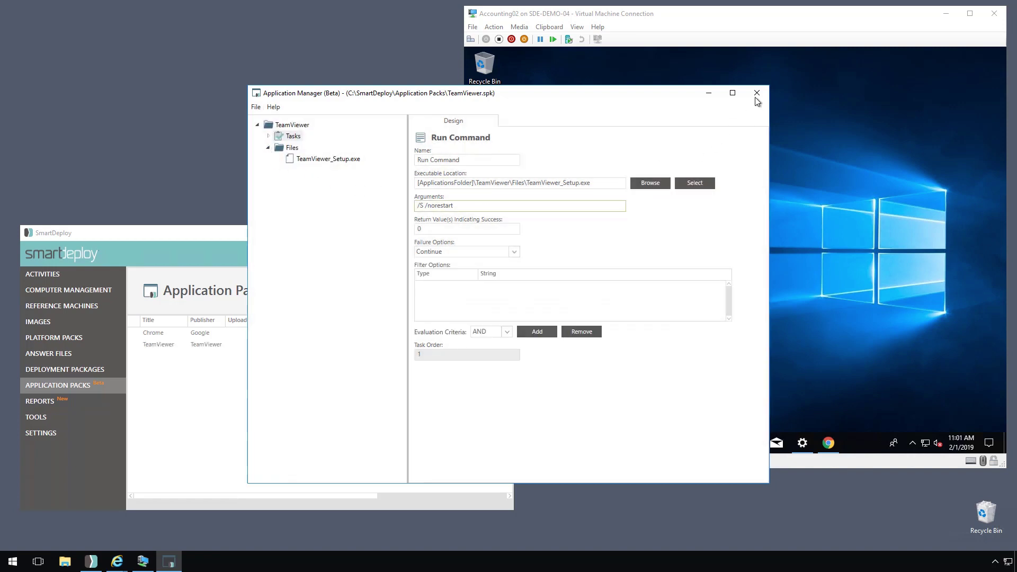
left_click(756, 93)
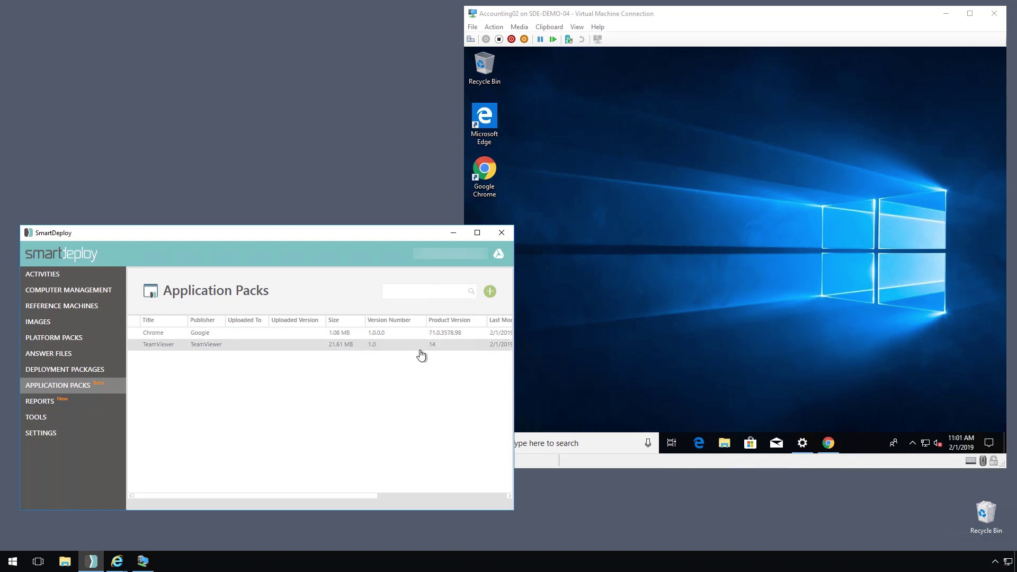
left_click(97, 292)
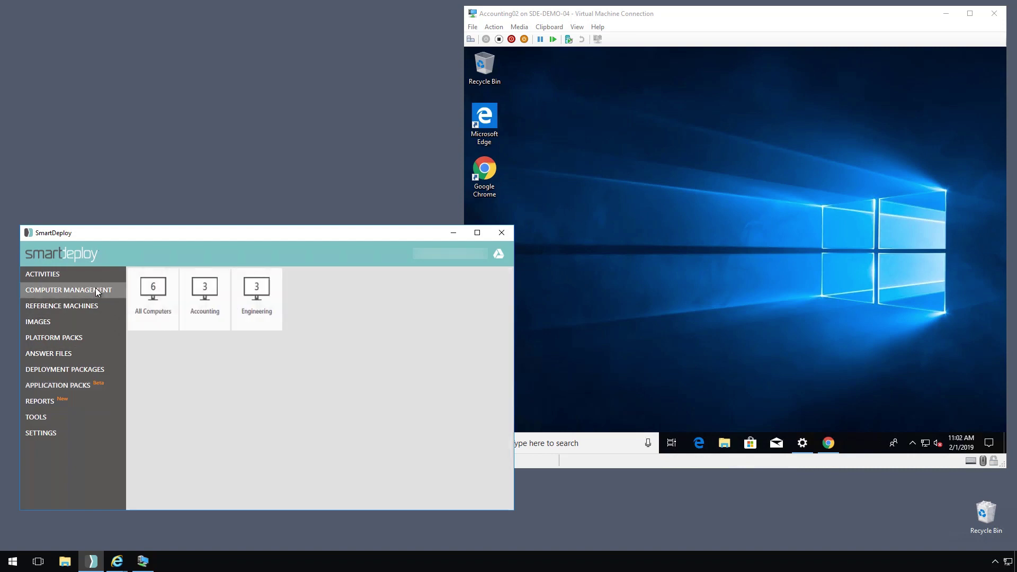
left_click(149, 304)
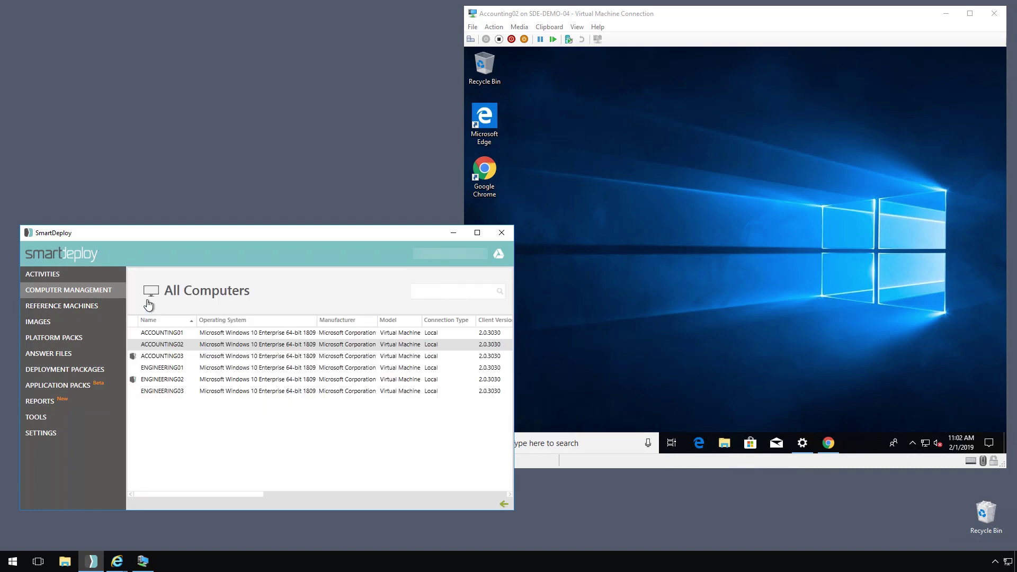
right_click(165, 348)
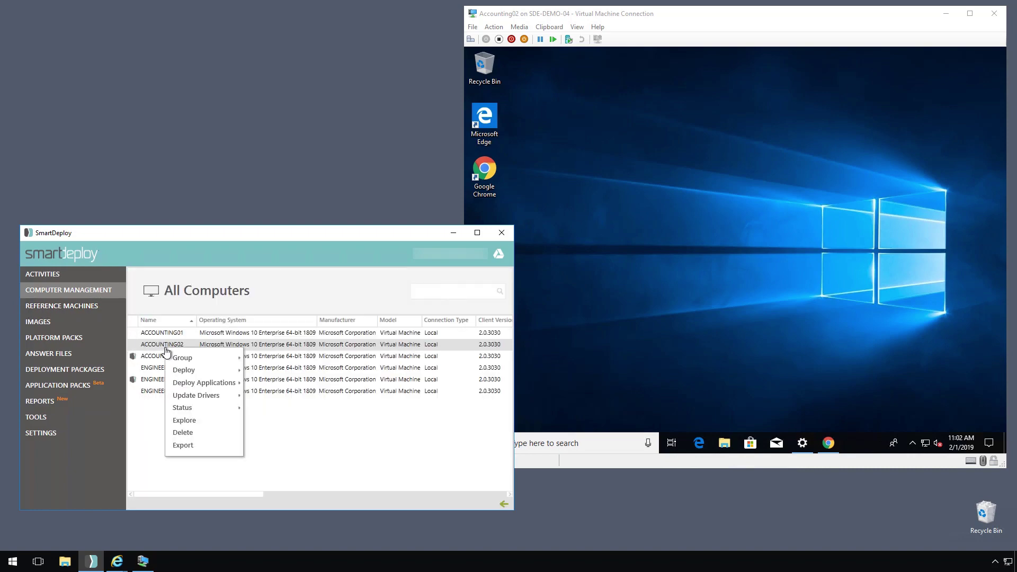
mouse_move(215, 382)
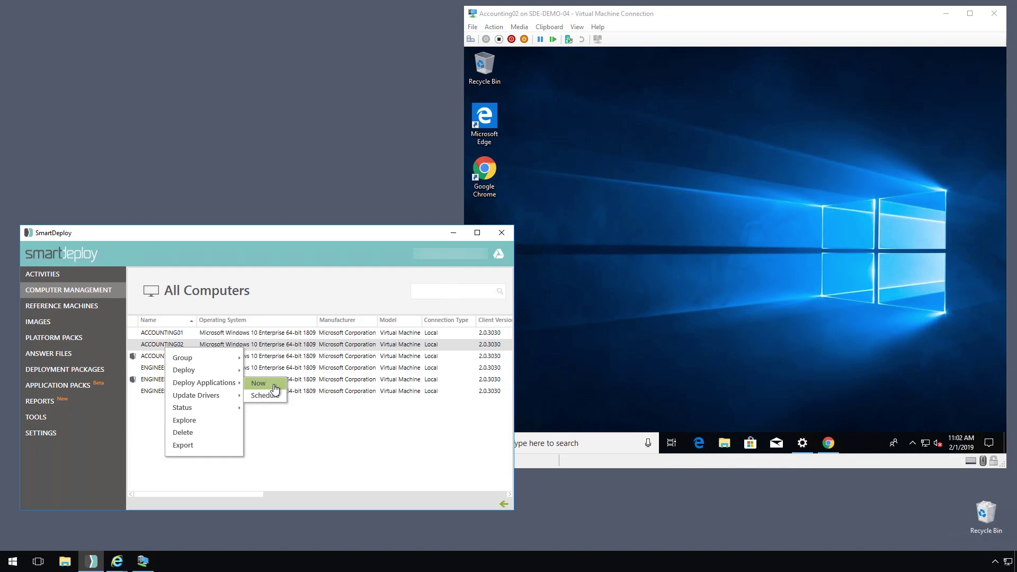
left_click(275, 389)
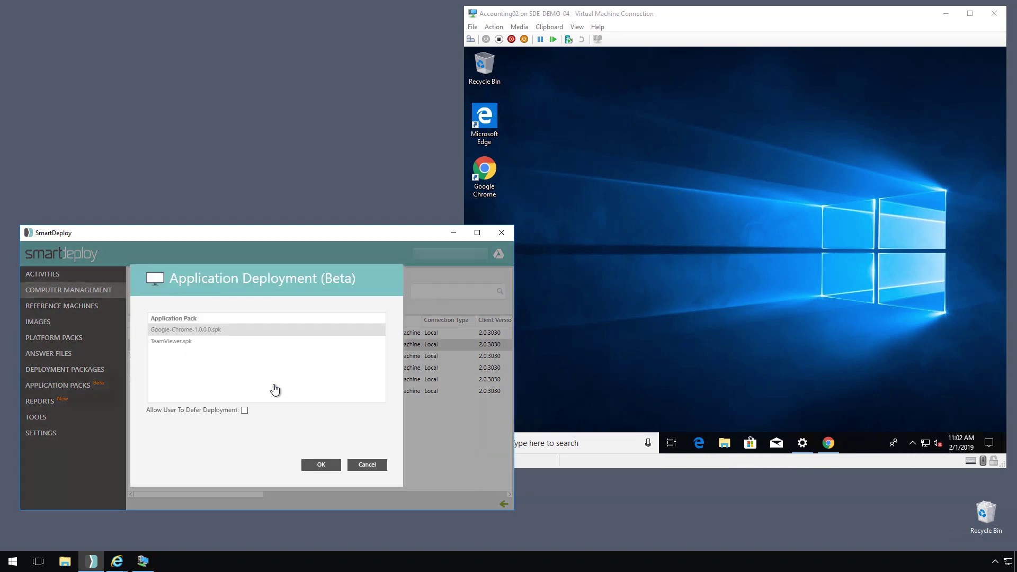
left_click(190, 346)
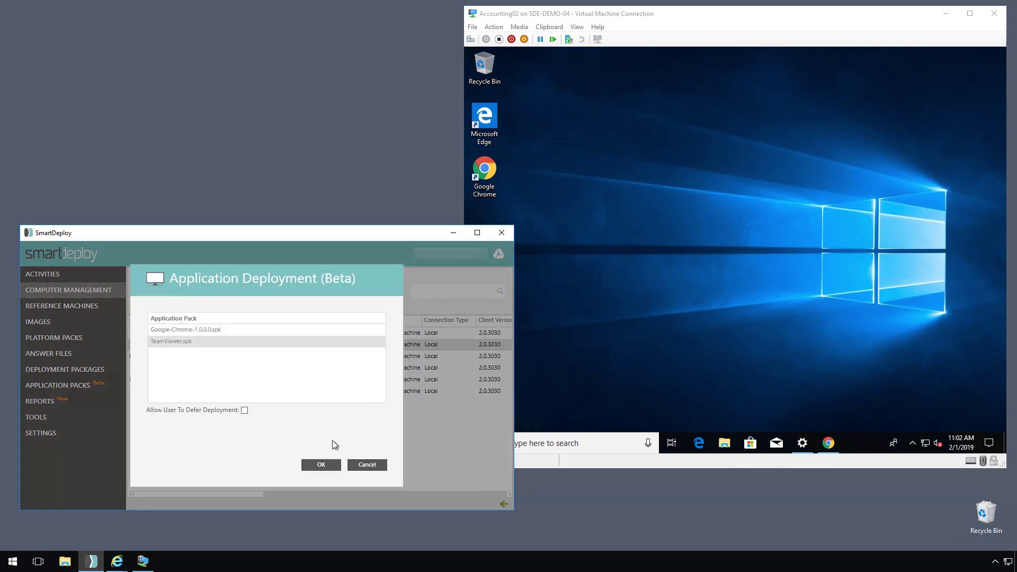
left_click(332, 469)
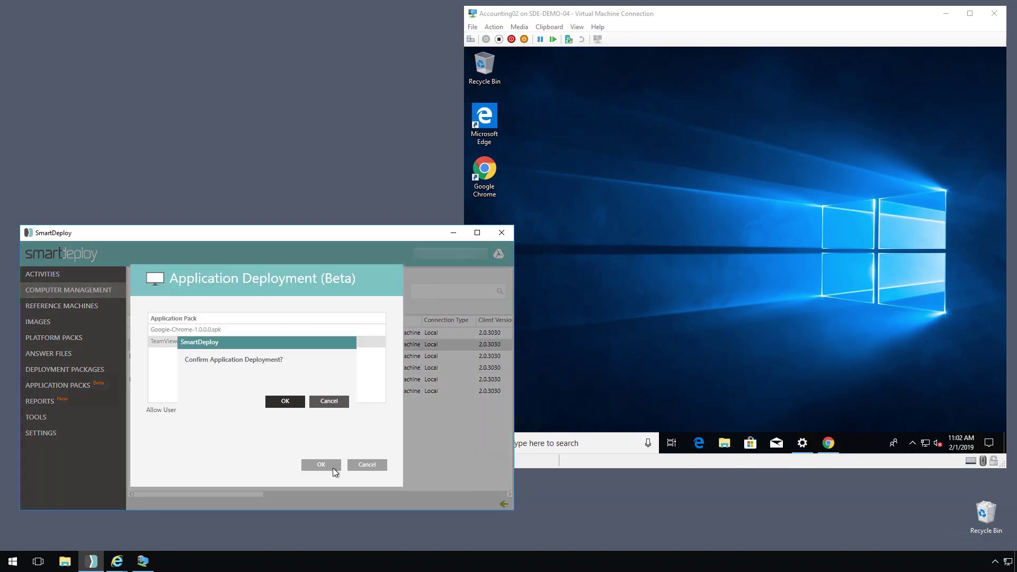
left_click(295, 404)
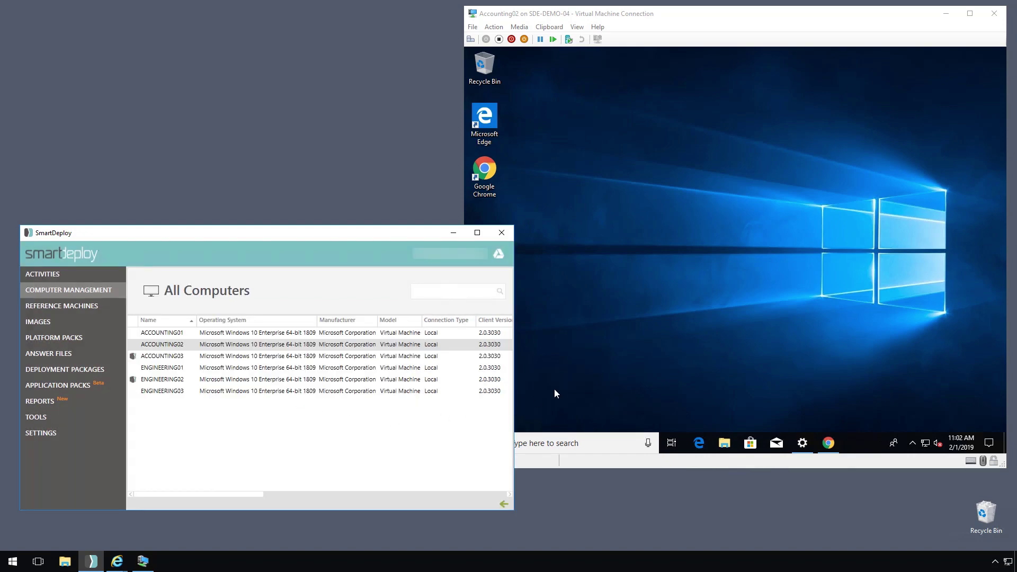
Switch to the Accounting02 VM, where the TeamViewer 14 desktop shortcut appears.
left_click(742, 263)
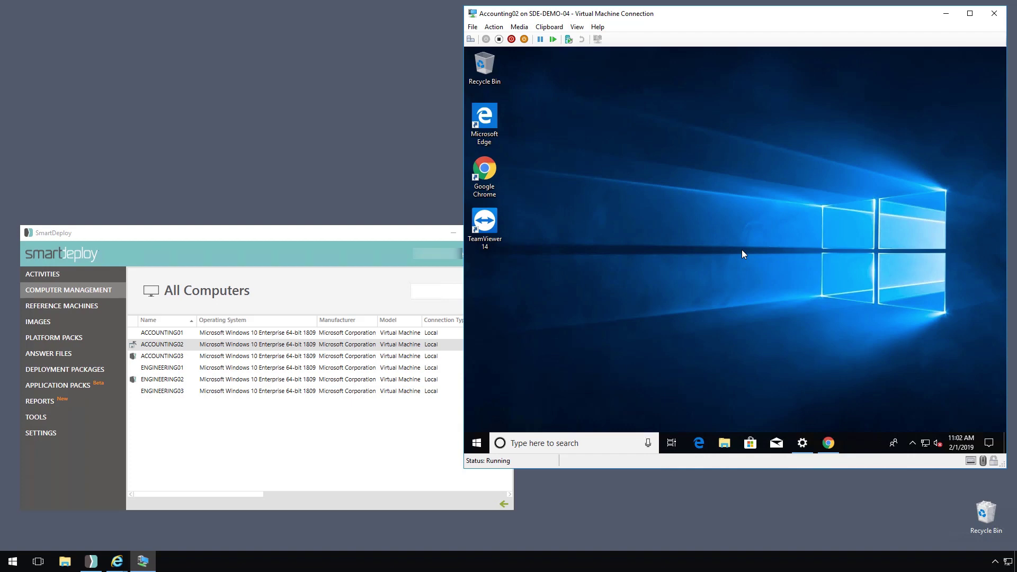
Launch TeamViewer 14 from the Accounting02 VM desktop and let it reach Ready to connect.
double_click(488, 228)
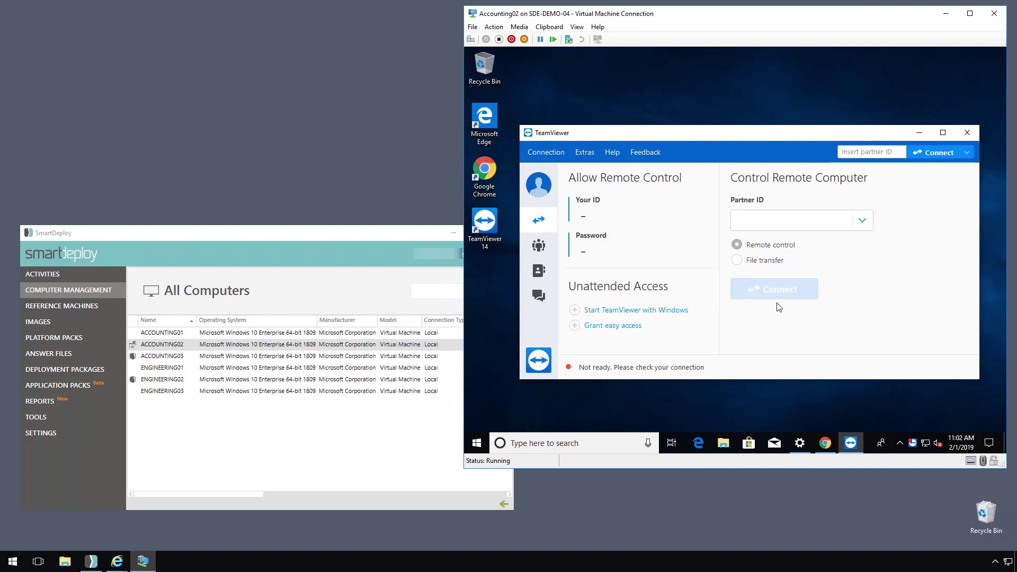
left_click(573, 483)
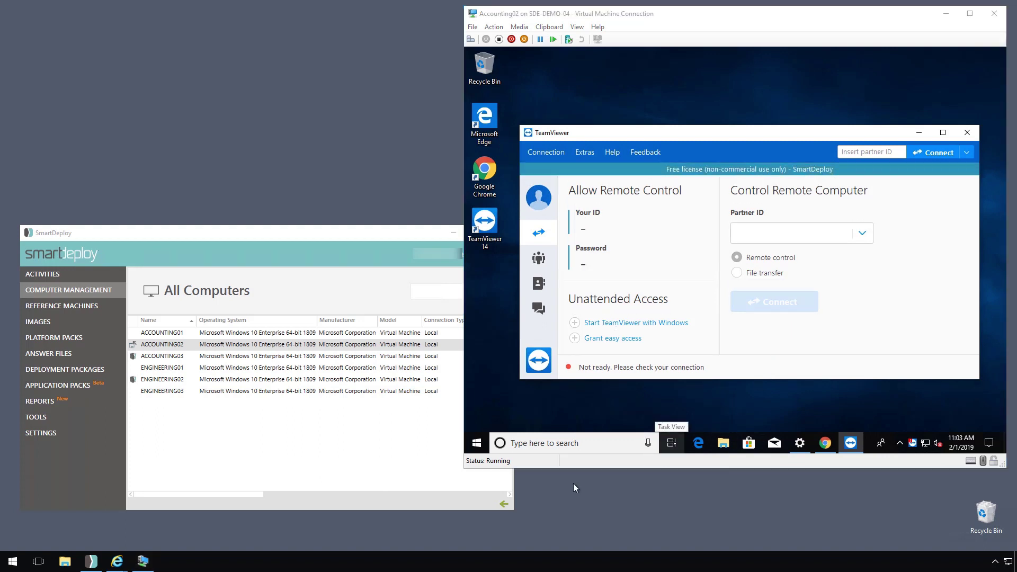